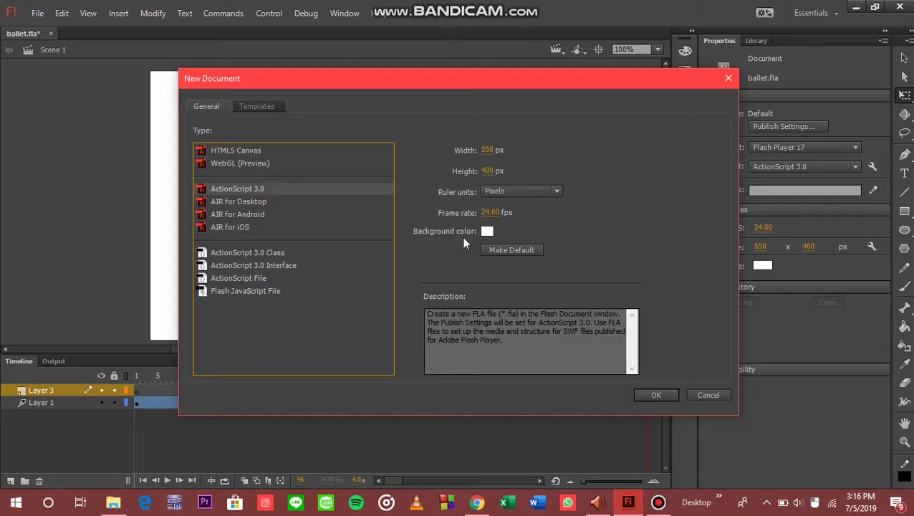
# Create a new ActionScript 3.0 document with a 550 × 400 px white stage at 24 fps.
pyautogui.click(656, 396)
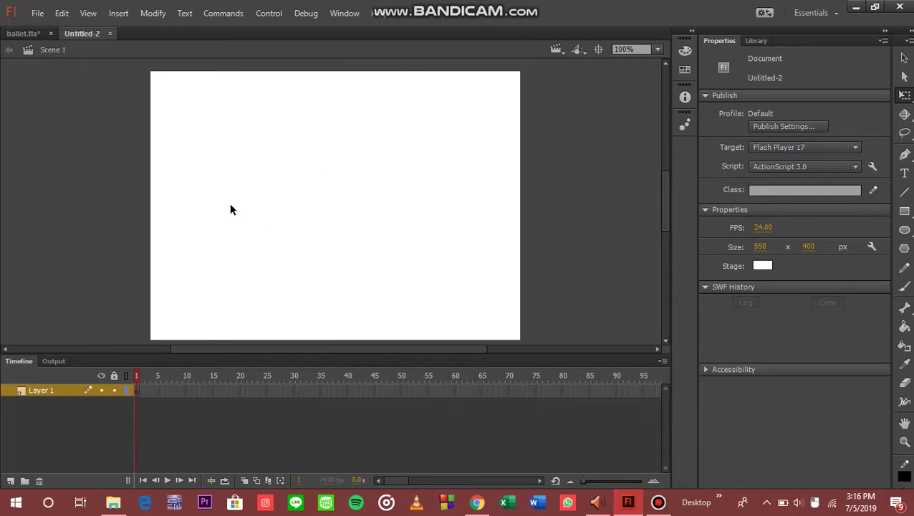
pyautogui.click(46, 10)
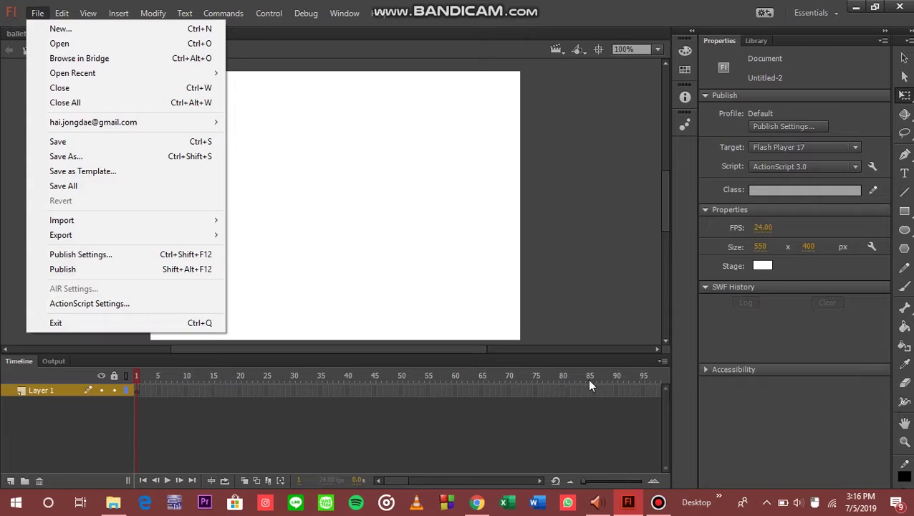
pyautogui.click(621, 391)
# Insert frames on Layer 1 so that its span runs to about frame 92.
pyautogui.moveTo(593, 393); pyautogui.dragTo(147, 404)
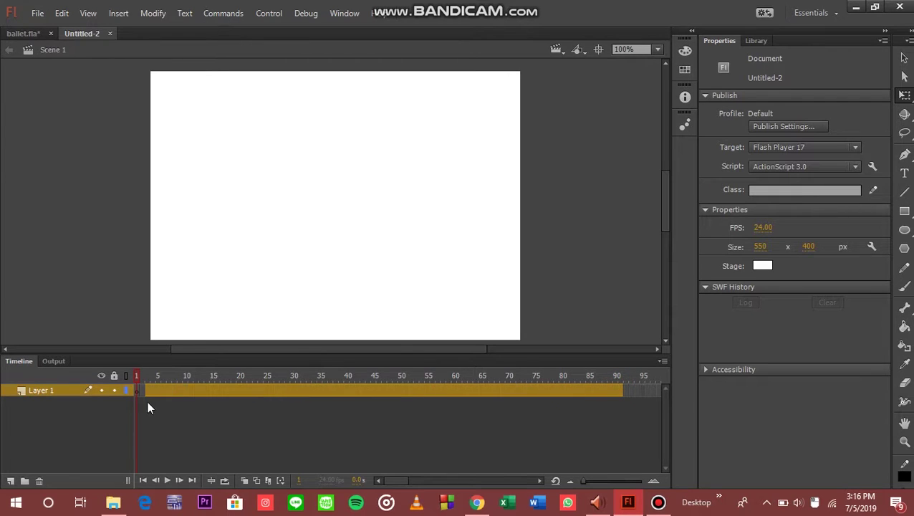
pyautogui.press('F6')
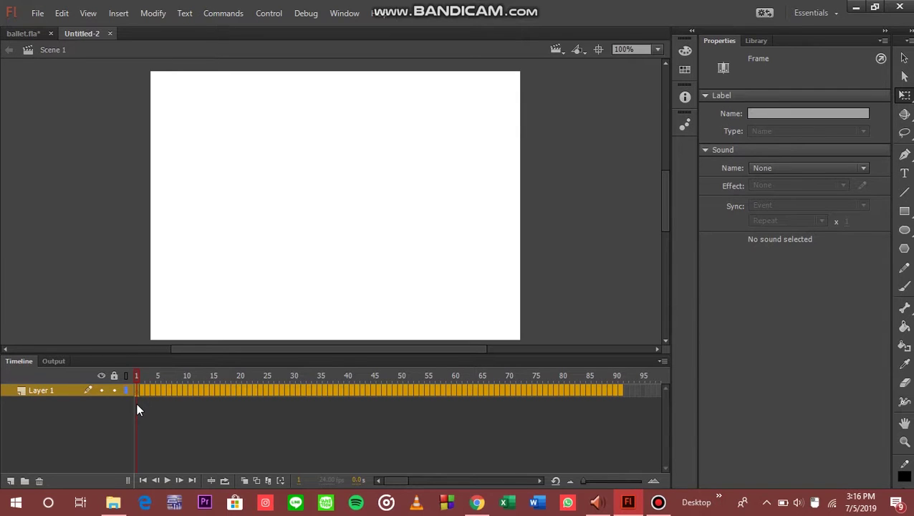
pyautogui.rightClick(159, 394)
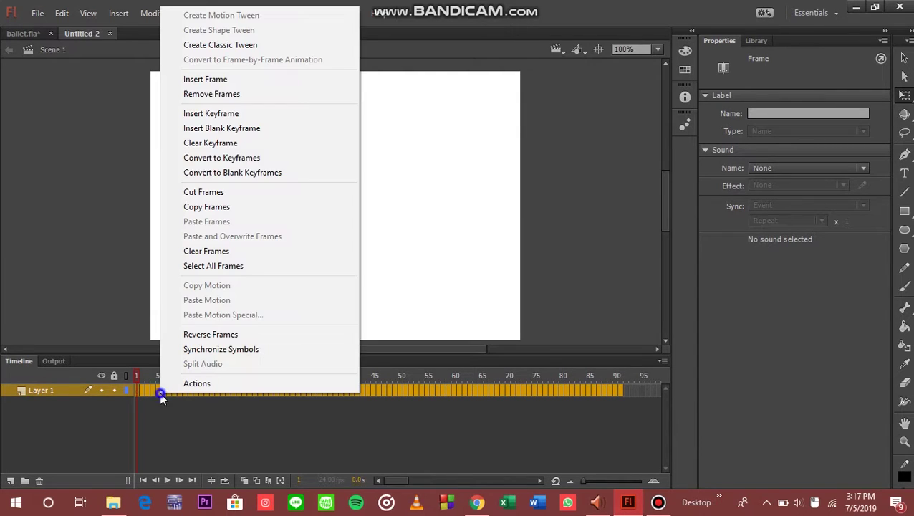
pyautogui.click(213, 81)
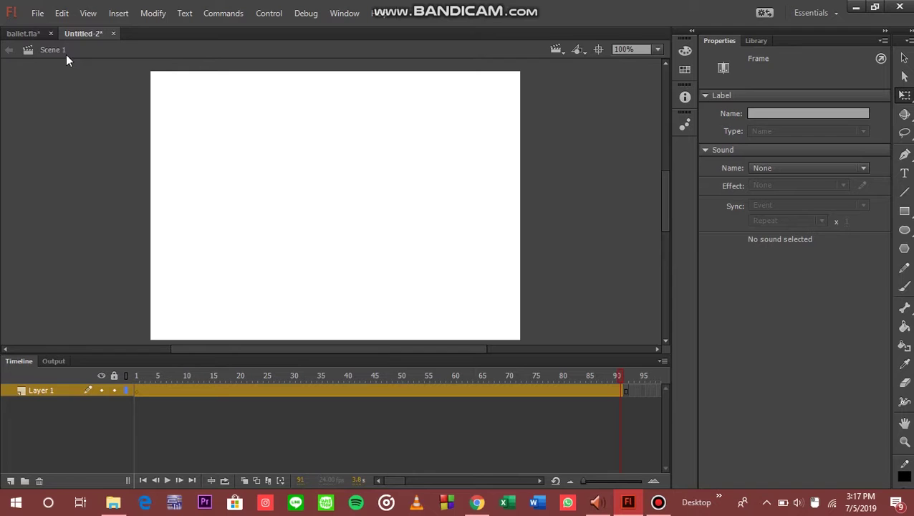
# Import the ballet dancer silhouette th.jpg from the Pictures folder onto the stage.
pyautogui.click(38, 15)
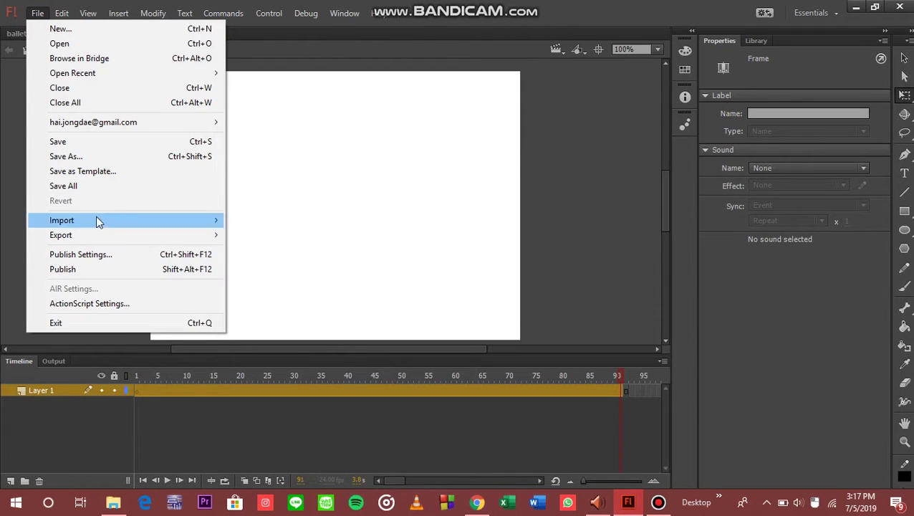
pyautogui.moveTo(96, 218)
pyautogui.click(234, 224)
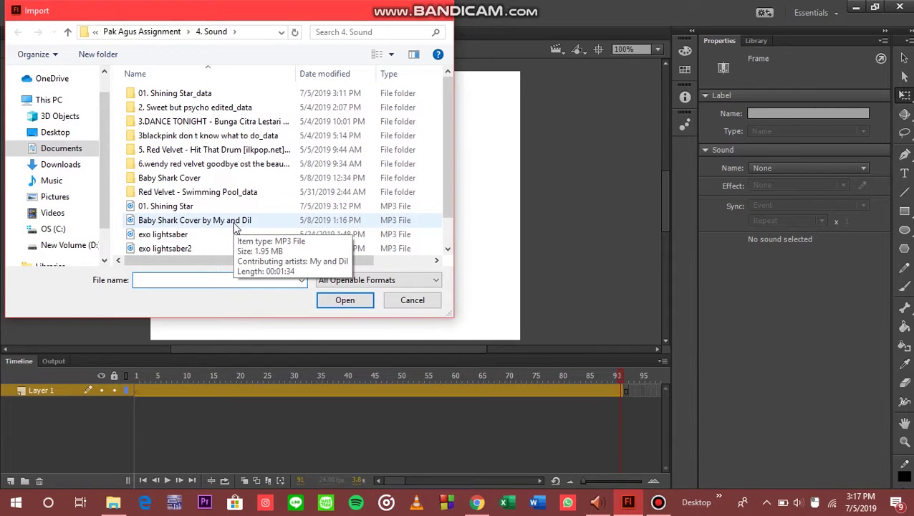
pyautogui.click(89, 246)
pyautogui.click(234, 164)
pyautogui.click(332, 305)
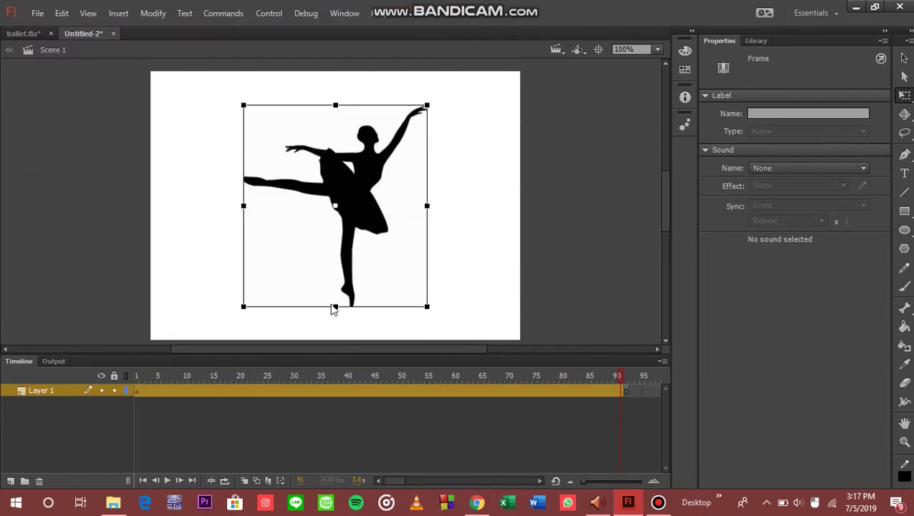
# Scale the dancer image down to about 169 × 180 px and place it in the stage's lower-left corner at X 0, Y 220.
pyautogui.moveTo(427, 106); pyautogui.dragTo(391, 153)
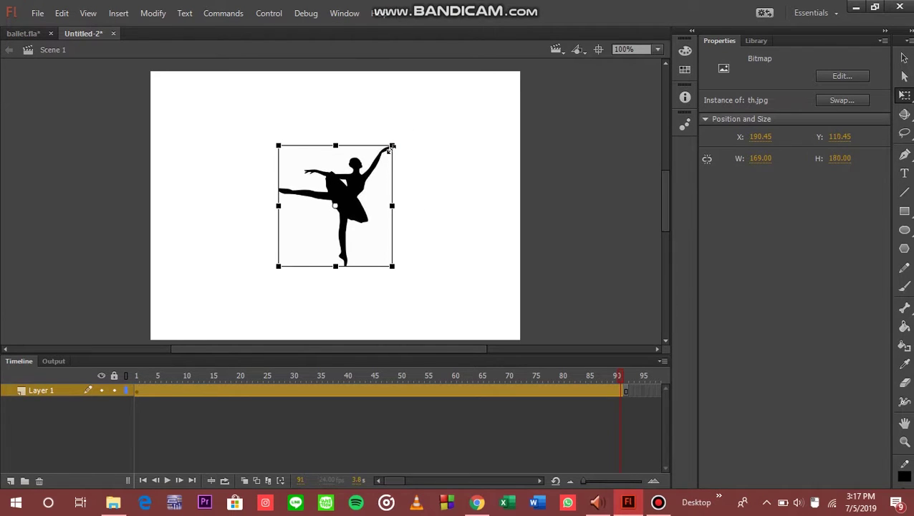
pyautogui.moveTo(354, 193); pyautogui.dragTo(222, 260)
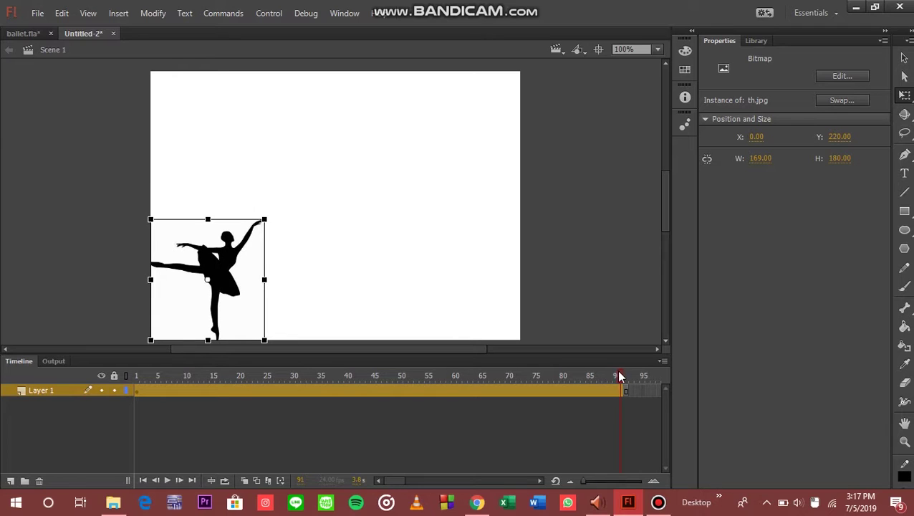
# At frame 1, convert the dancer image to a Movie Clip symbol named ballet and create a motion tween for it.
pyautogui.moveTo(620, 376); pyautogui.dragTo(136, 374)
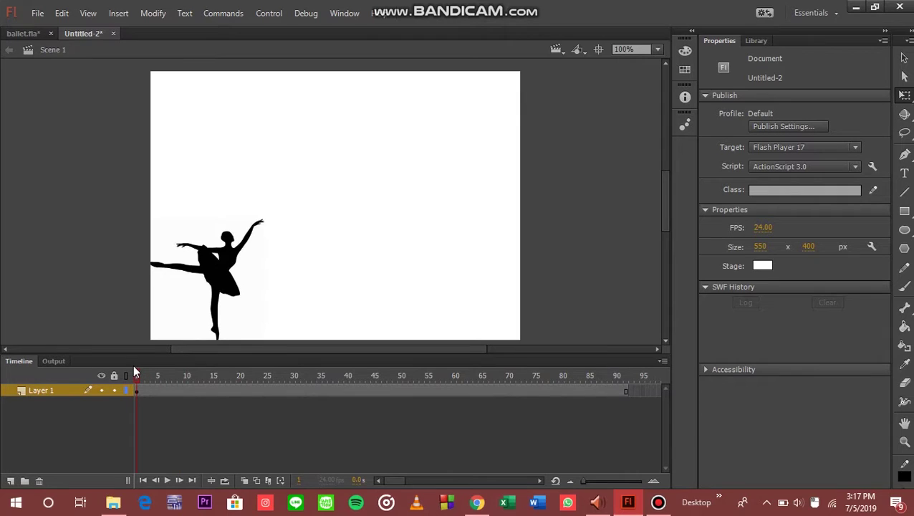
pyautogui.rightClick(222, 280)
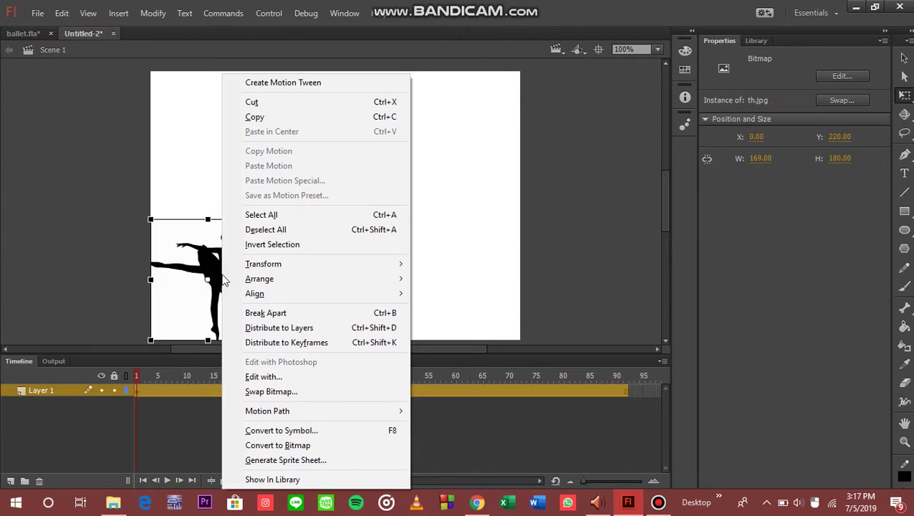
pyautogui.click(289, 432)
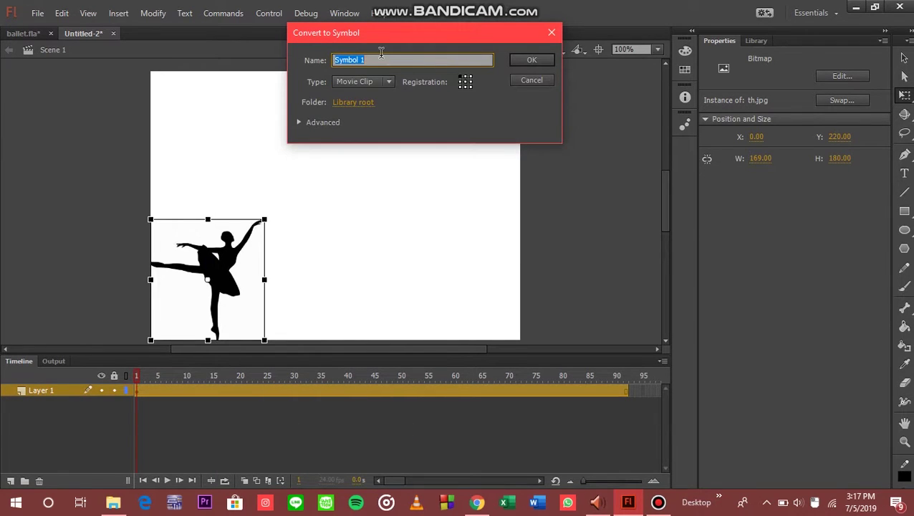
pyautogui.write('ballet')
pyautogui.press('Return')
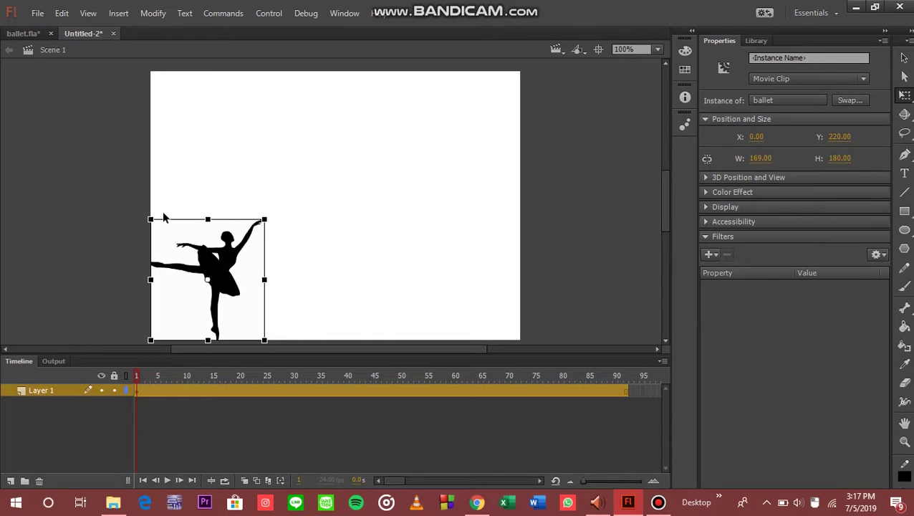
pyautogui.rightClick(211, 256)
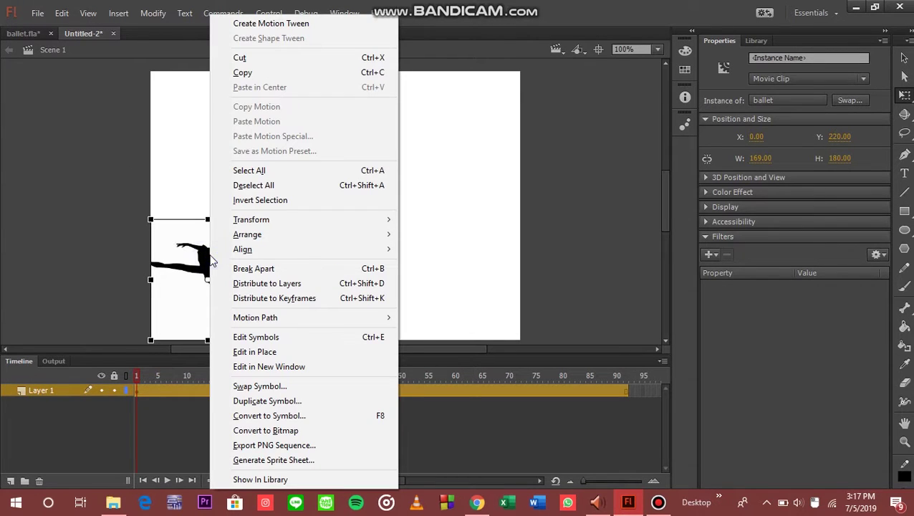
pyautogui.click(245, 24)
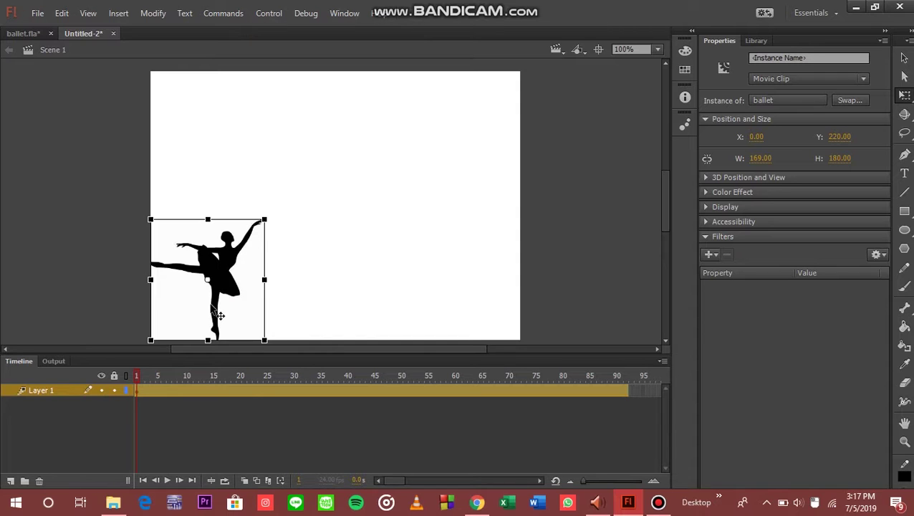
# Move the dancer to about X 26, Y 209 at frame 7 and to about X 60, Y 194 at frame 14.
pyautogui.click(139, 382)
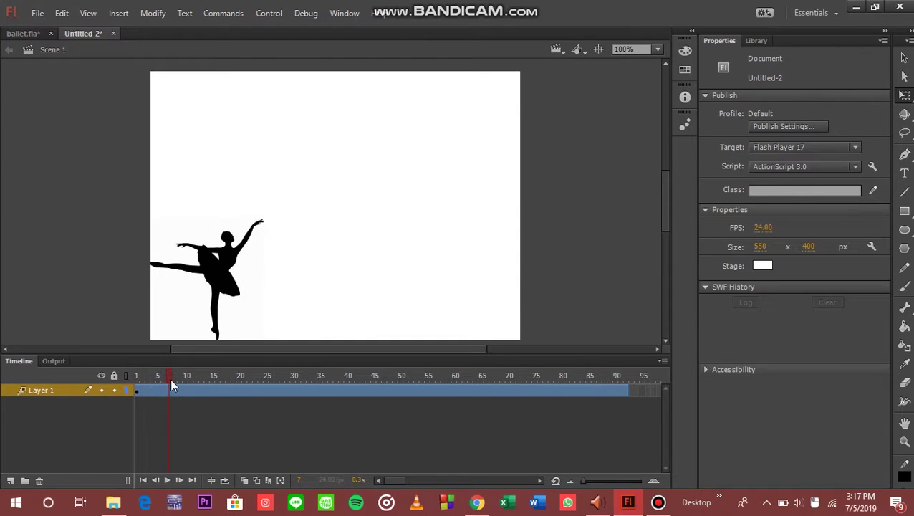
pyautogui.click(170, 377)
pyautogui.moveTo(216, 269); pyautogui.dragTo(233, 261)
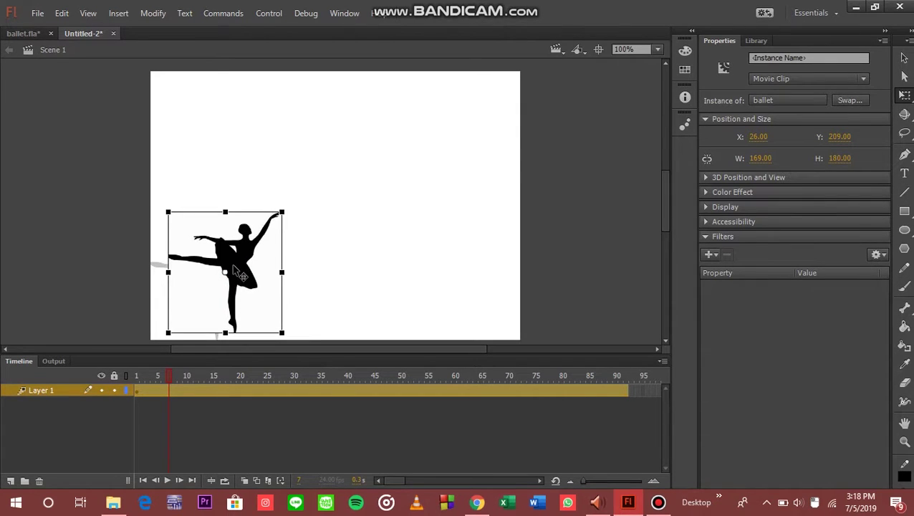
pyautogui.click(171, 384)
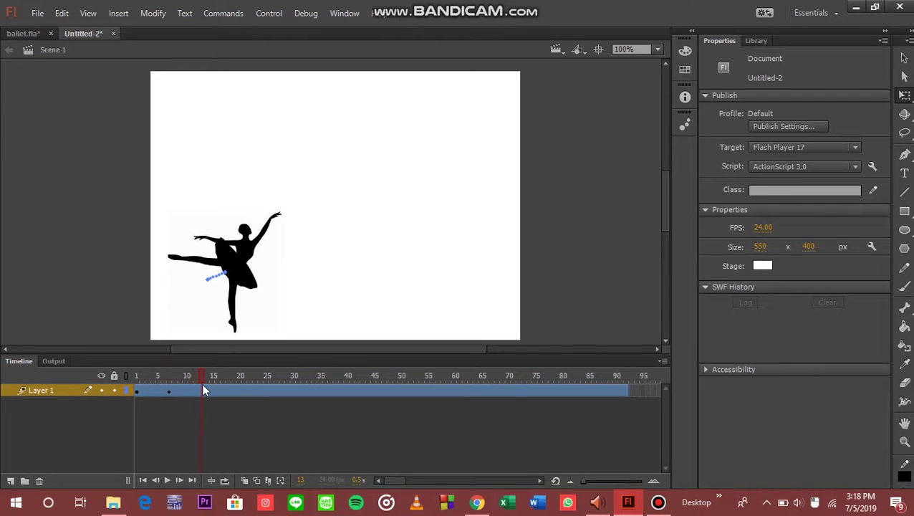
pyautogui.click(205, 390)
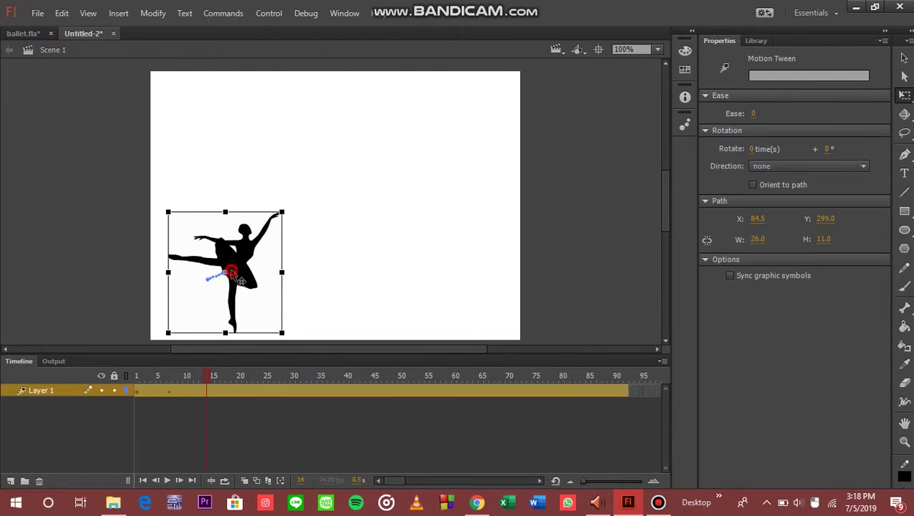
pyautogui.click(241, 271)
pyautogui.moveTo(241, 271); pyautogui.dragTo(256, 261)
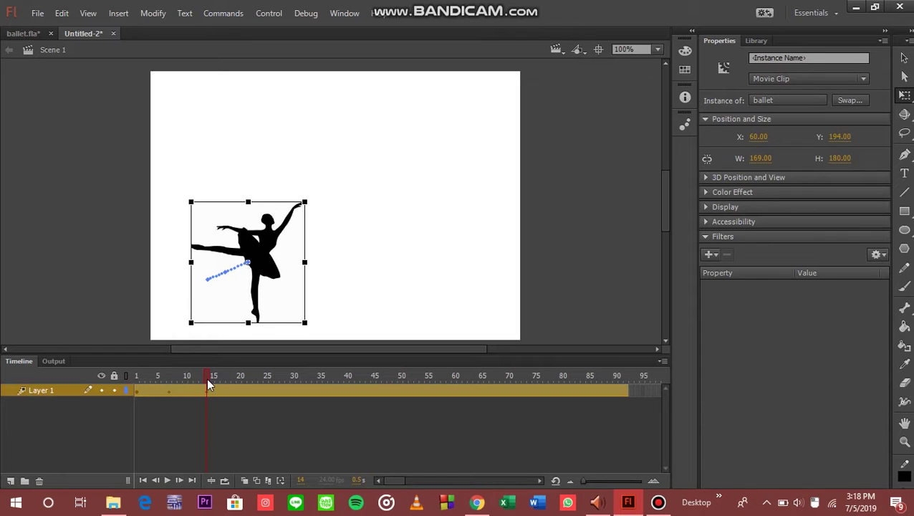
# Move the dancer to about X 85, Y 220 at frame 21 and up to about X 126, Y 133 at frame 28.
pyautogui.moveTo(208, 385); pyautogui.dragTo(237, 385)
pyautogui.click(242, 383)
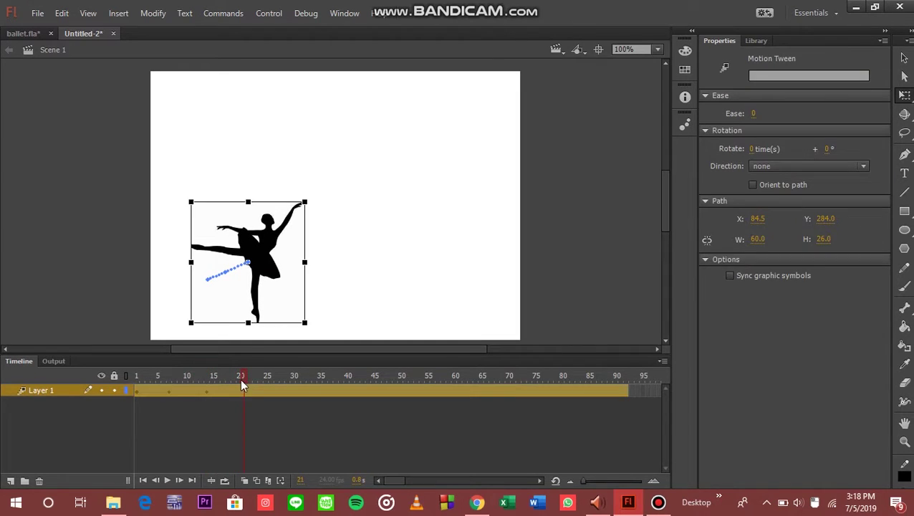
pyautogui.moveTo(274, 275); pyautogui.dragTo(291, 300)
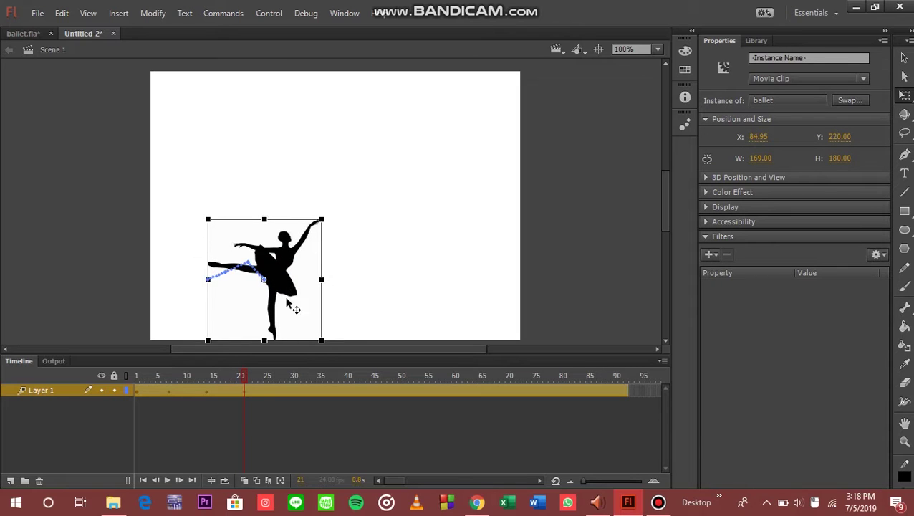
pyautogui.click(246, 377)
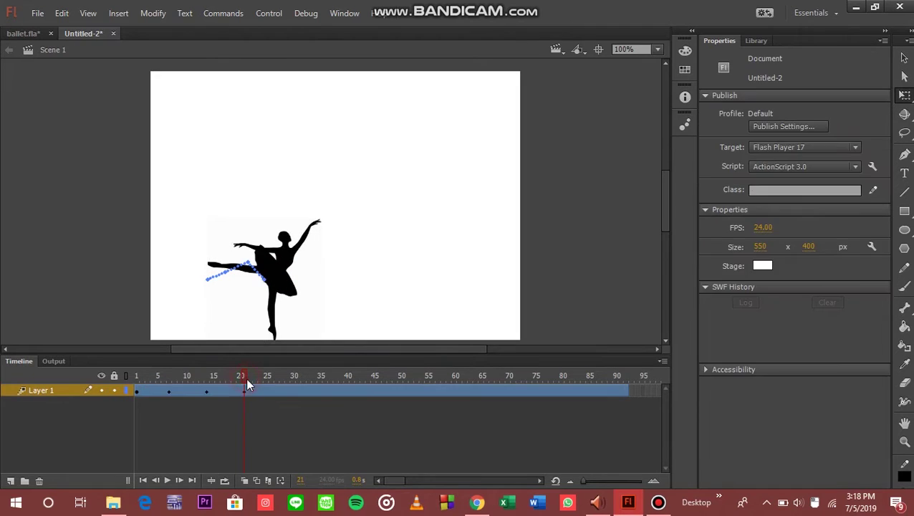
pyautogui.click(283, 389)
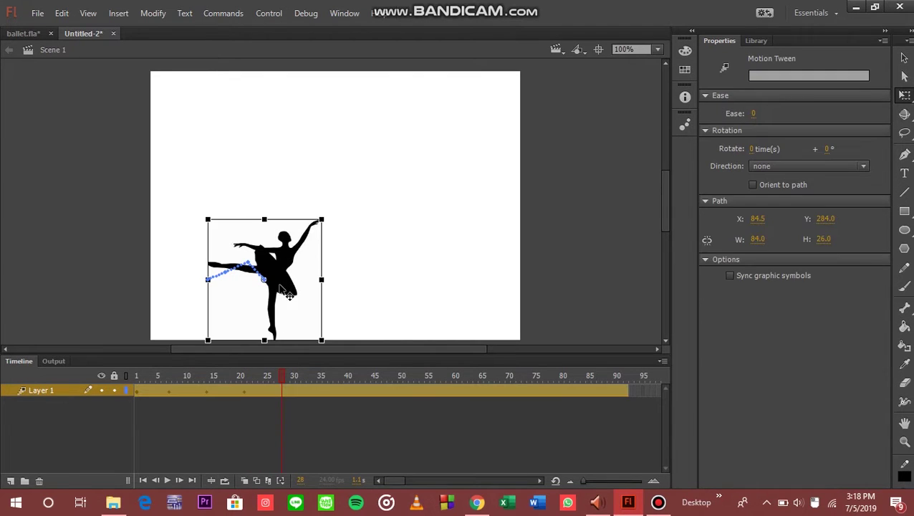
pyautogui.moveTo(286, 279); pyautogui.dragTo(309, 223)
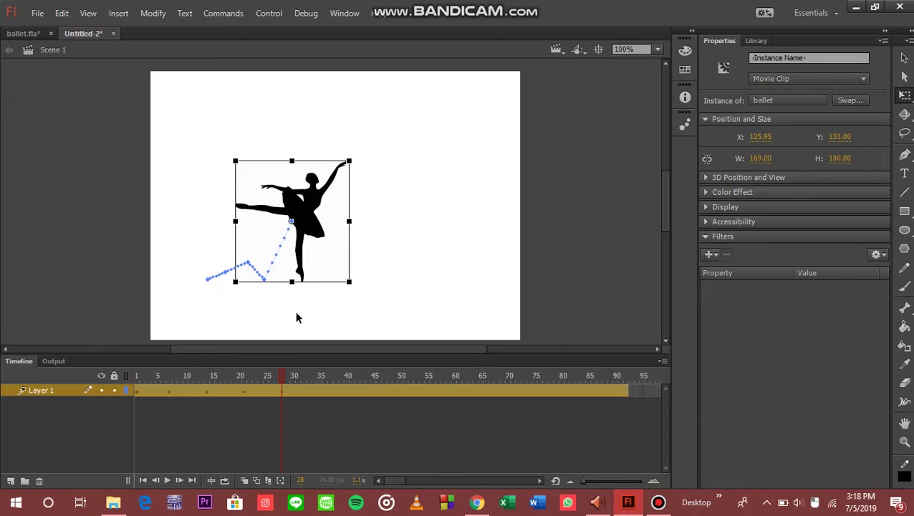
# Flip the dancer horizontally at frame 36 of the motion tween.
pyautogui.click(283, 369)
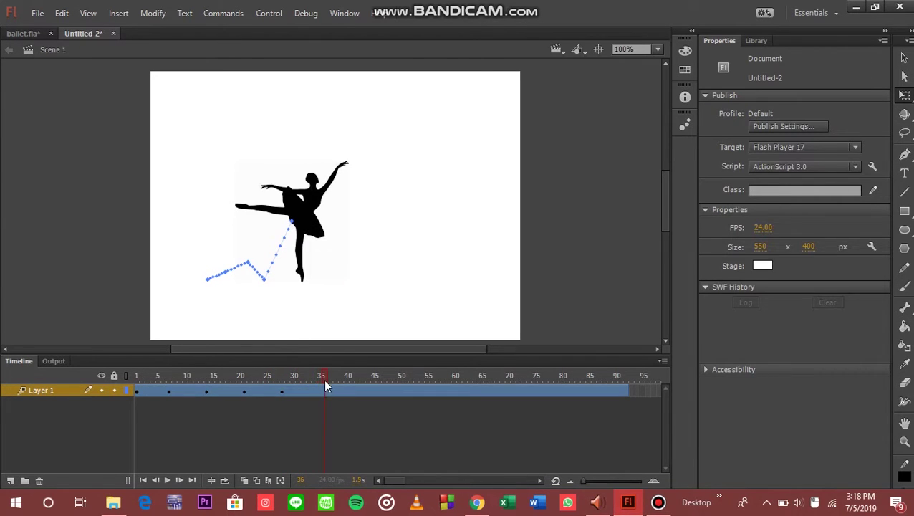
pyautogui.click(304, 224)
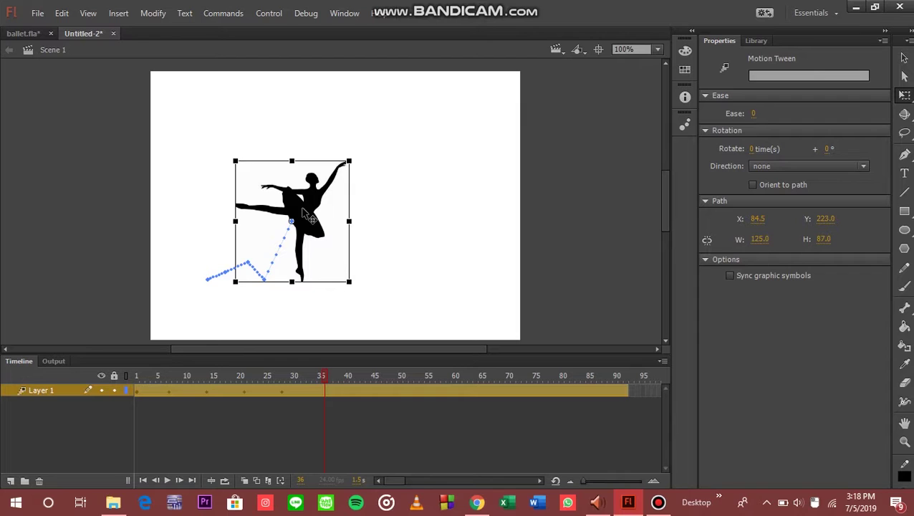
pyautogui.click(167, 13)
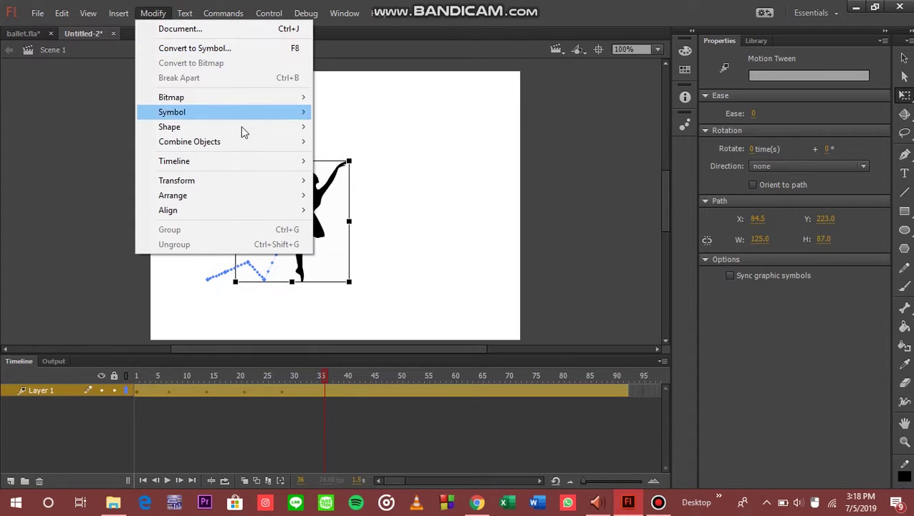
pyautogui.moveTo(272, 147)
pyautogui.moveTo(280, 180)
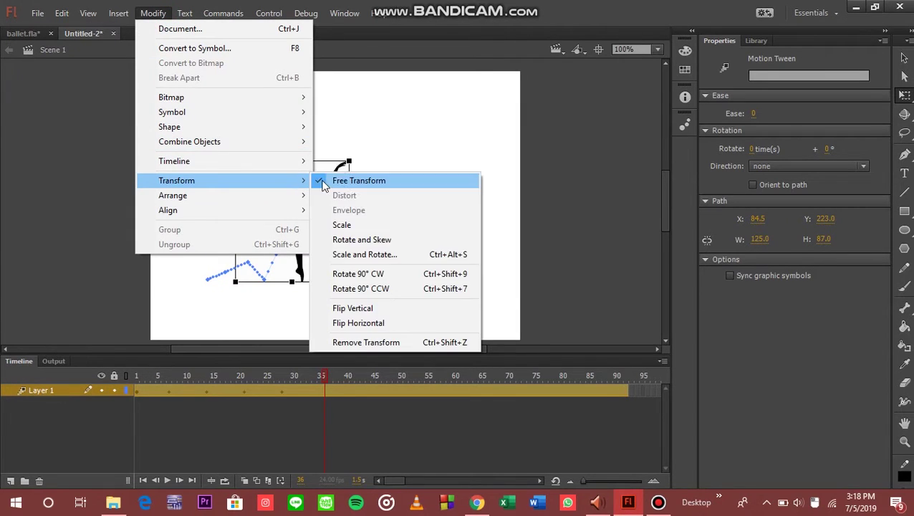
pyautogui.click(365, 322)
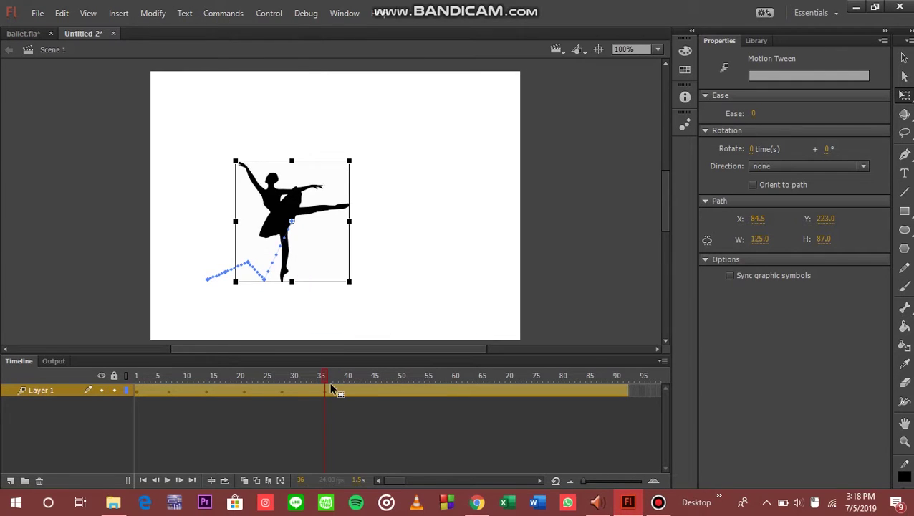
# Move the flipped dancer to about X 370, Y 171 at frame 44 and to about X 406, Y 220 at frame 53.
pyautogui.moveTo(327, 374); pyautogui.dragTo(367, 383)
pyautogui.click(367, 384)
pyautogui.click(294, 206)
pyautogui.moveTo(294, 205); pyautogui.dragTo(344, 253)
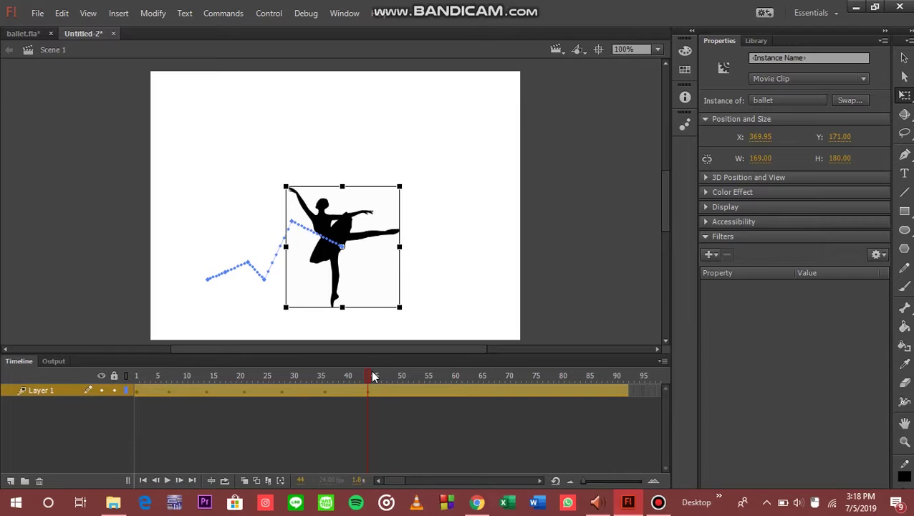
pyautogui.moveTo(372, 377); pyautogui.dragTo(418, 385)
pyautogui.click(418, 385)
pyautogui.moveTo(338, 262); pyautogui.dragTo(362, 292)
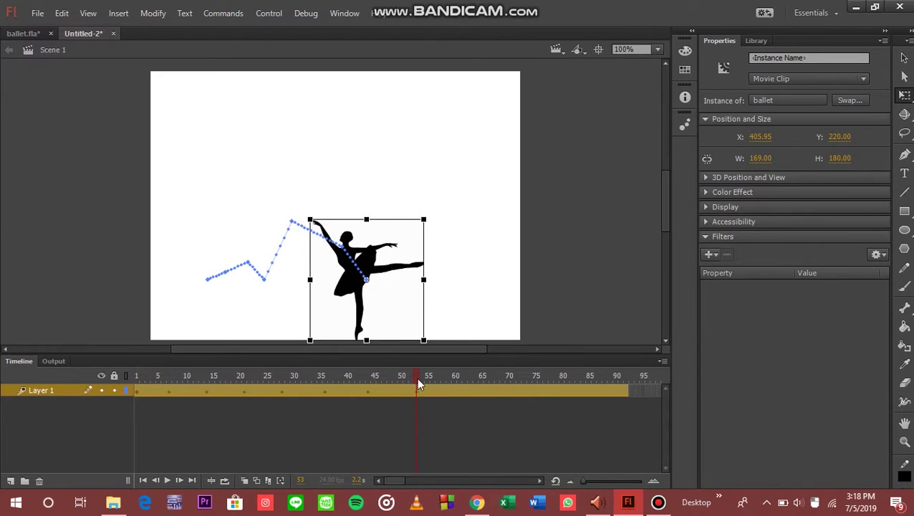
pyautogui.click(419, 381)
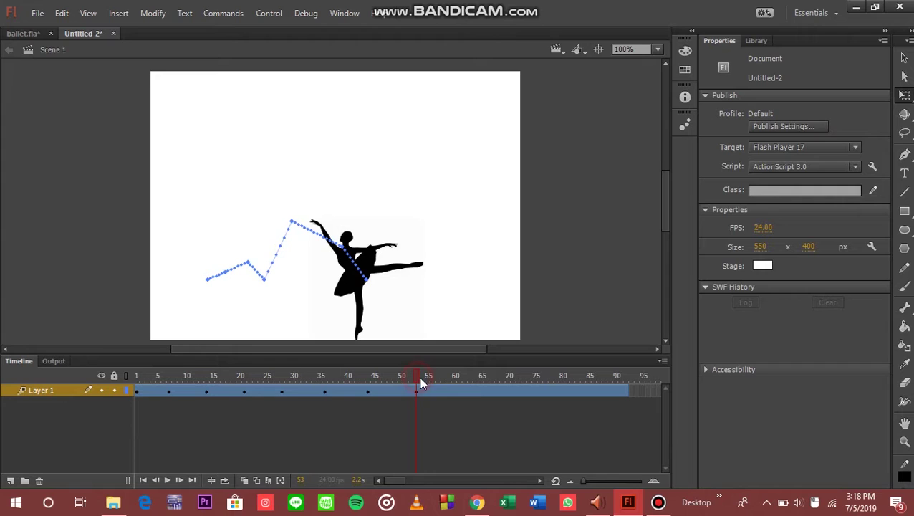
# Rotate the dancer 90° clockwise at frame 62 of the motion tween and shift it down to about Y 400.
pyautogui.click(464, 383)
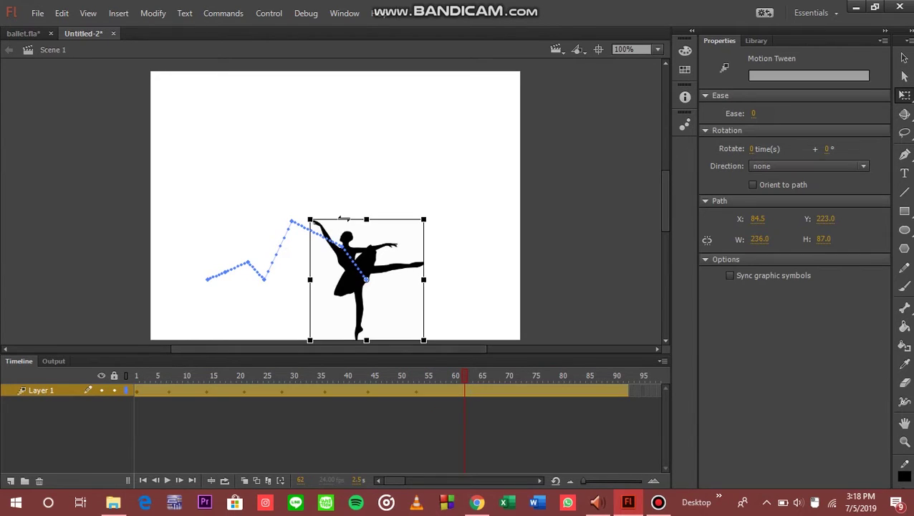
pyautogui.click(158, 14)
pyautogui.moveTo(294, 184)
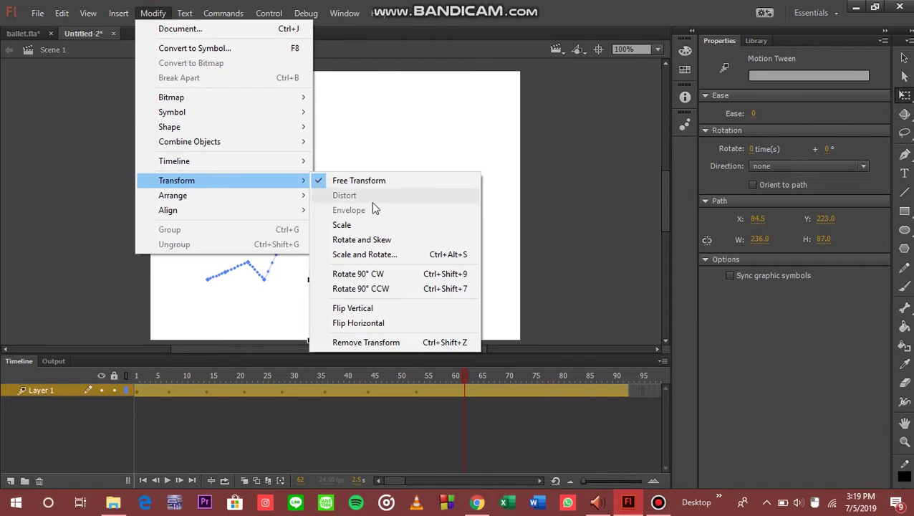
pyautogui.click(390, 275)
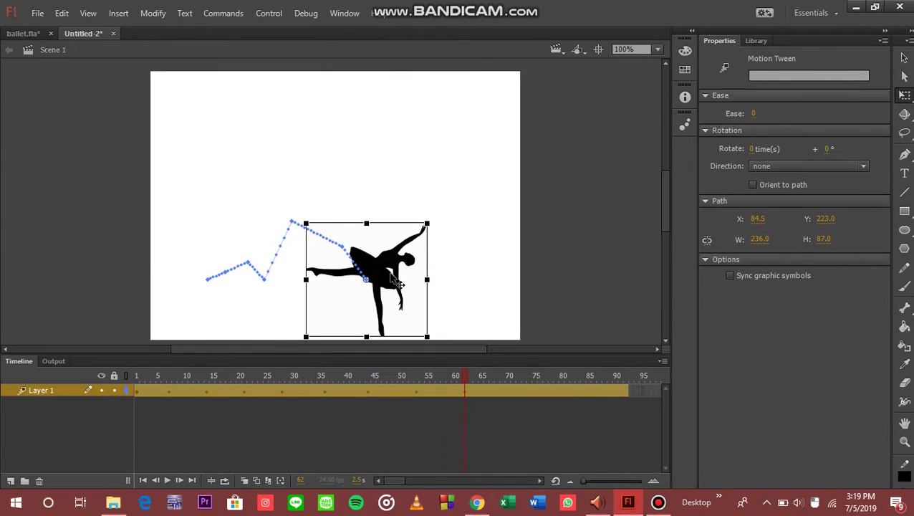
pyautogui.click(392, 275)
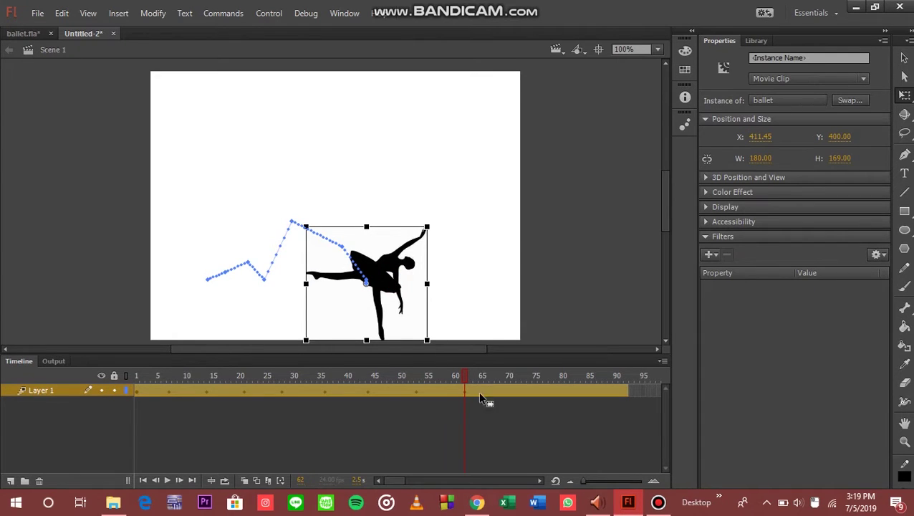
# Move the rotated dancer up to about X 426, Y 379 at frame 70.
pyautogui.moveTo(464, 387); pyautogui.dragTo(492, 389)
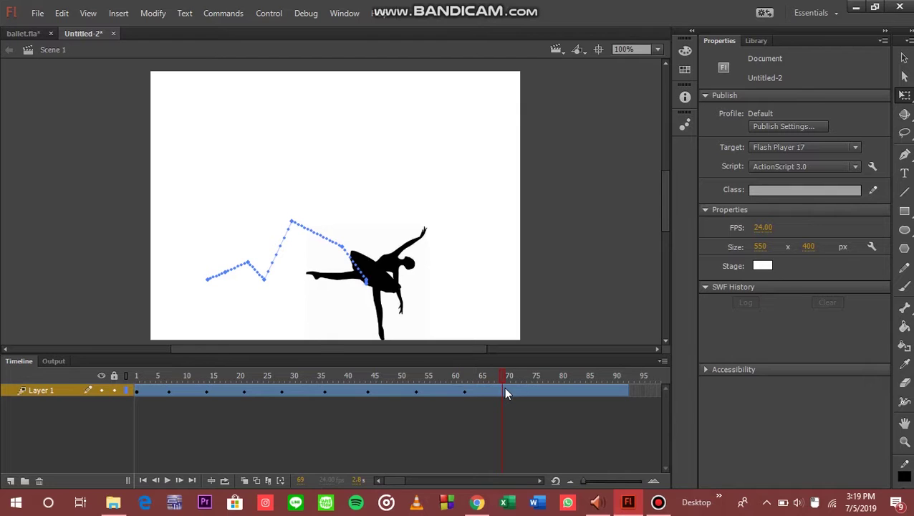
pyautogui.click(505, 391)
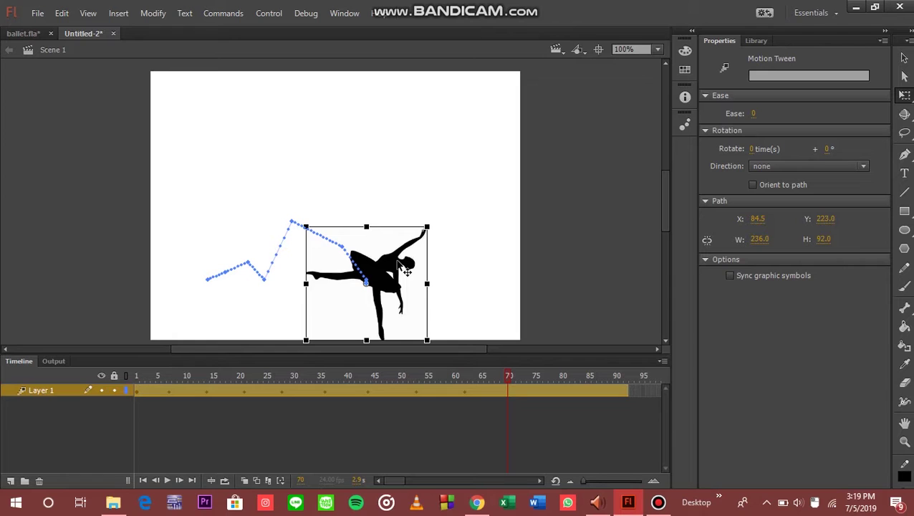
pyautogui.moveTo(407, 271); pyautogui.dragTo(419, 258)
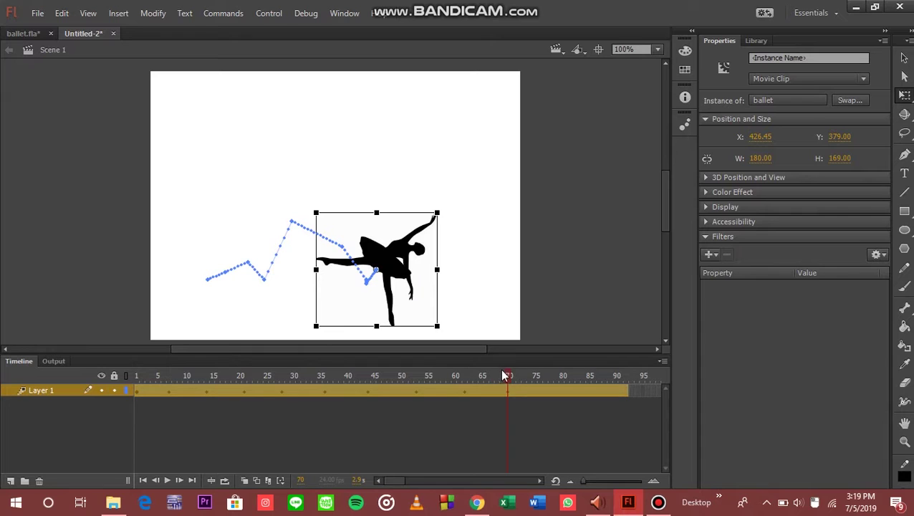
# Rotate the dancer another 90° clockwise at frame 78 of the motion tween.
pyautogui.moveTo(509, 378); pyautogui.dragTo(521, 380)
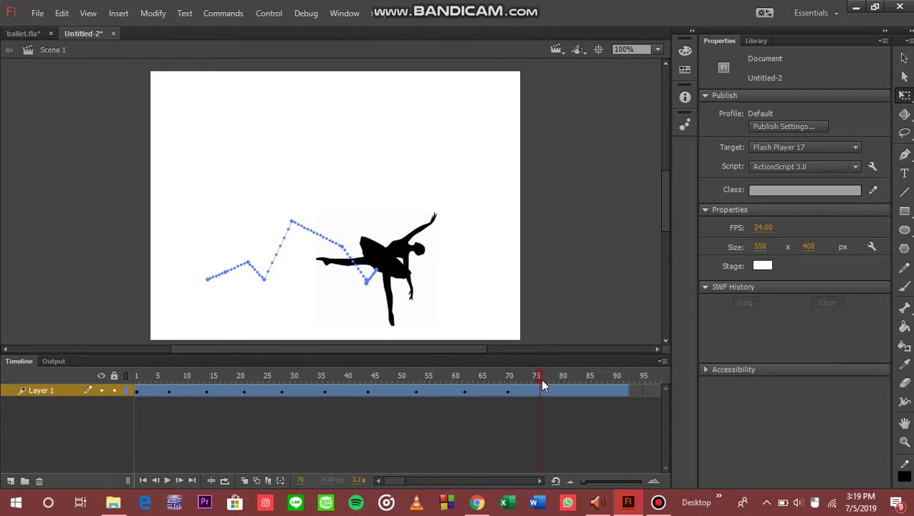
pyautogui.click(541, 389)
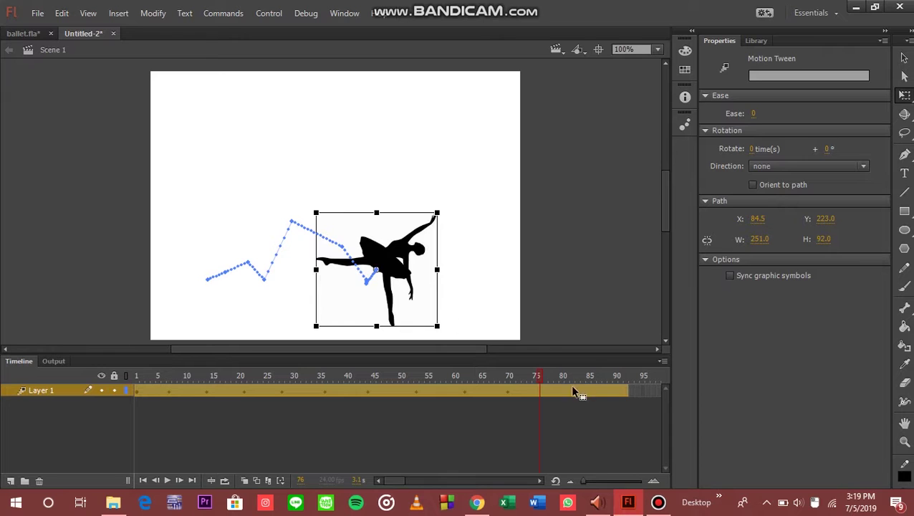
pyautogui.click(542, 377)
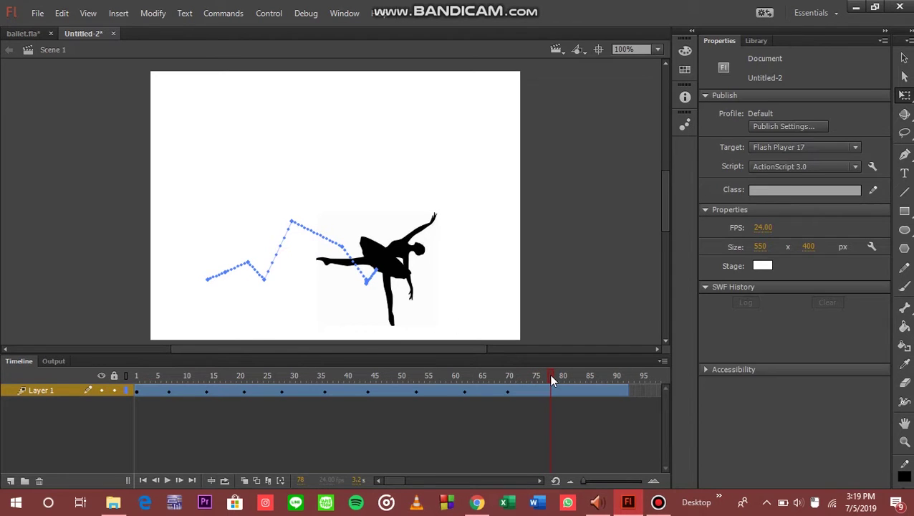
pyautogui.click(549, 390)
pyautogui.click(157, 16)
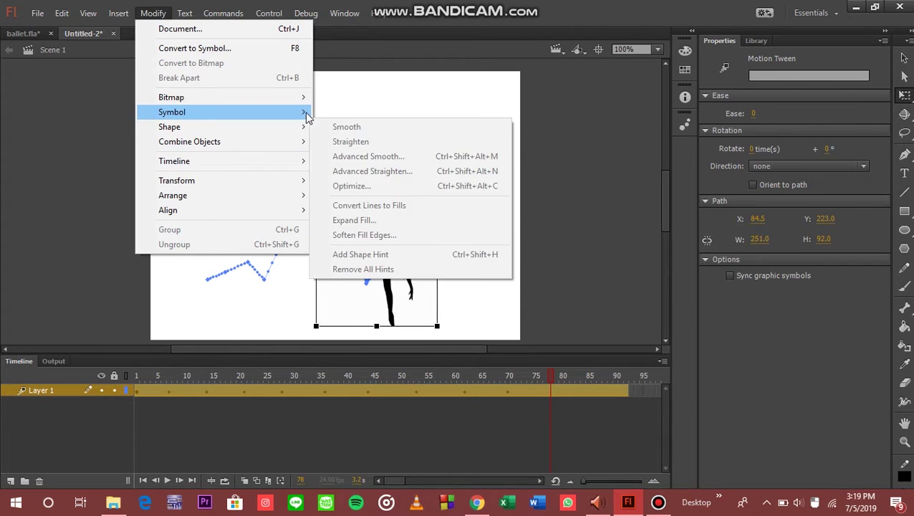
pyautogui.moveTo(296, 188)
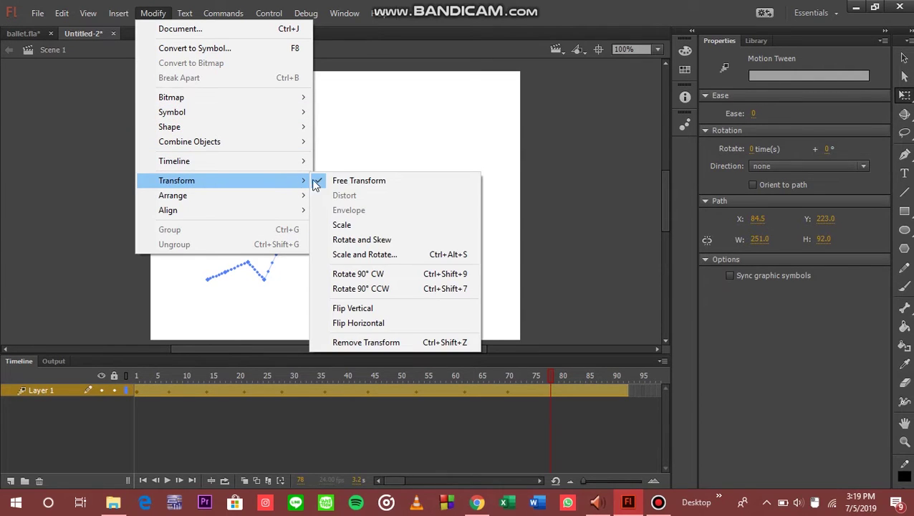
pyautogui.click(369, 276)
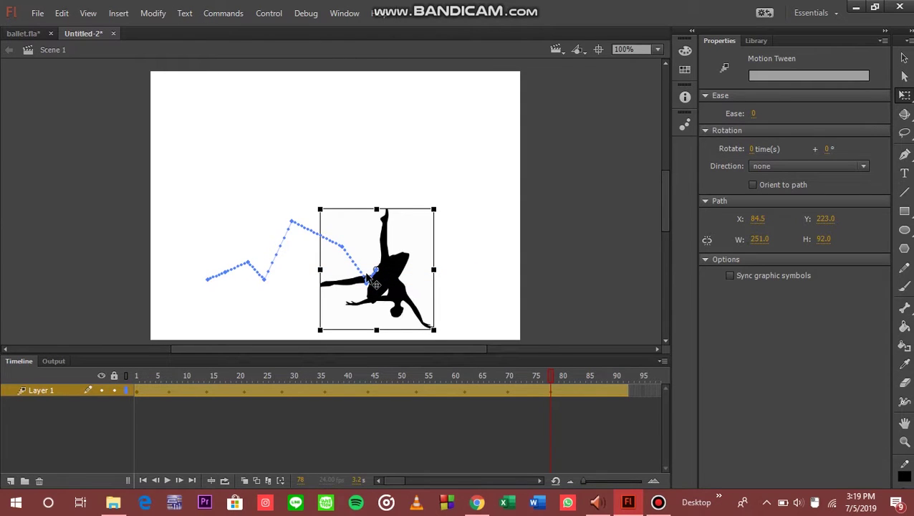
# Turn the dancer a further 90° clockwise at frame 85.
pyautogui.click(555, 374)
pyautogui.click(589, 391)
pyautogui.click(157, 16)
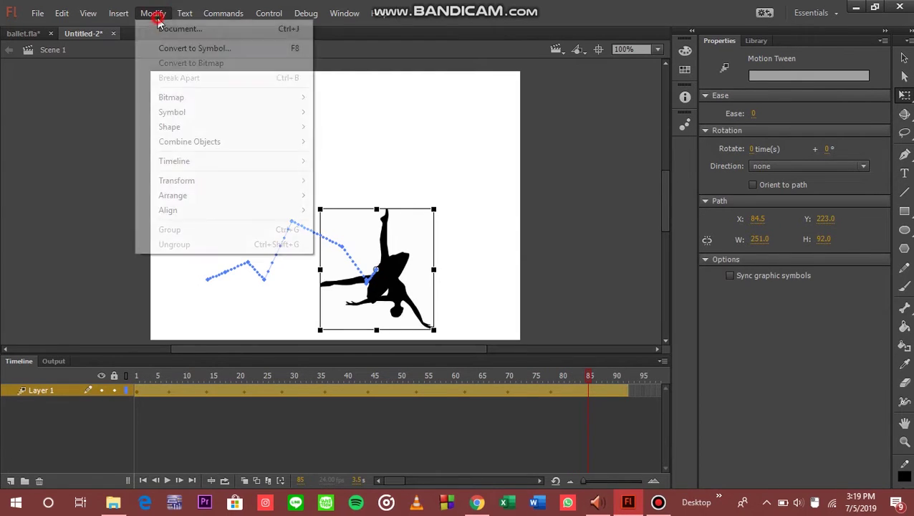
pyautogui.moveTo(224, 188)
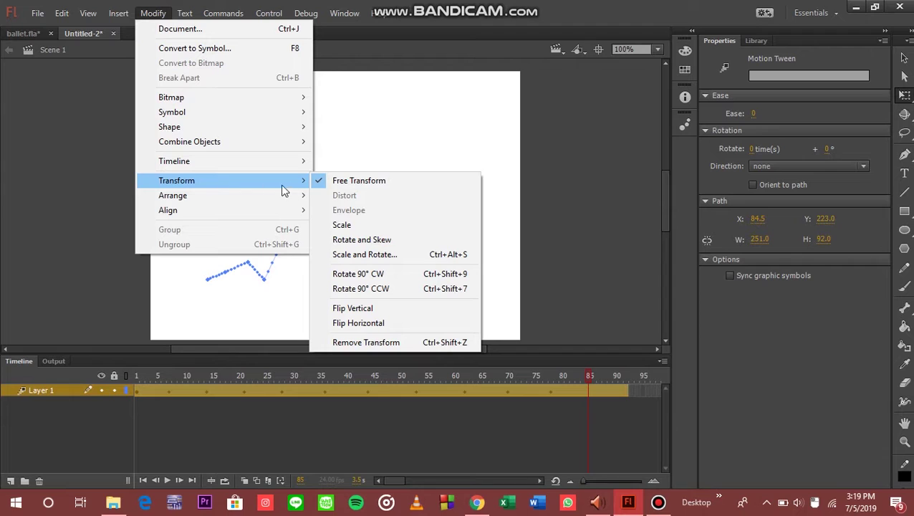
pyautogui.click(350, 270)
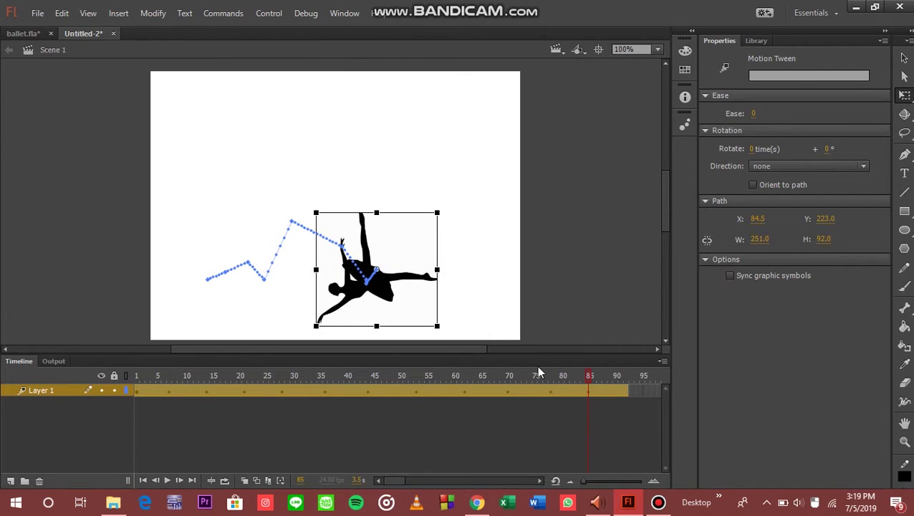
# Rotate the dancer 90° clockwise at frame 92 and move it to about X 476, Y 220.
pyautogui.click(588, 380)
pyautogui.moveTo(608, 385); pyautogui.dragTo(624, 388)
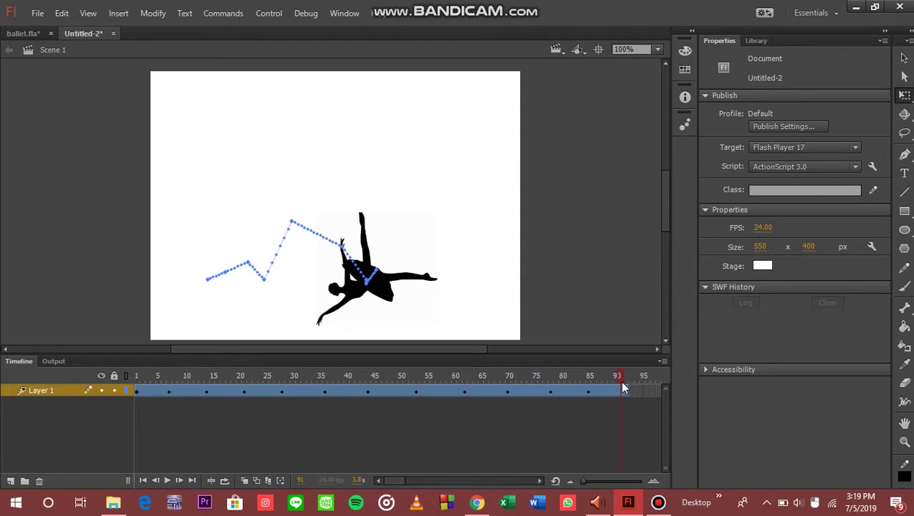
pyautogui.click(412, 257)
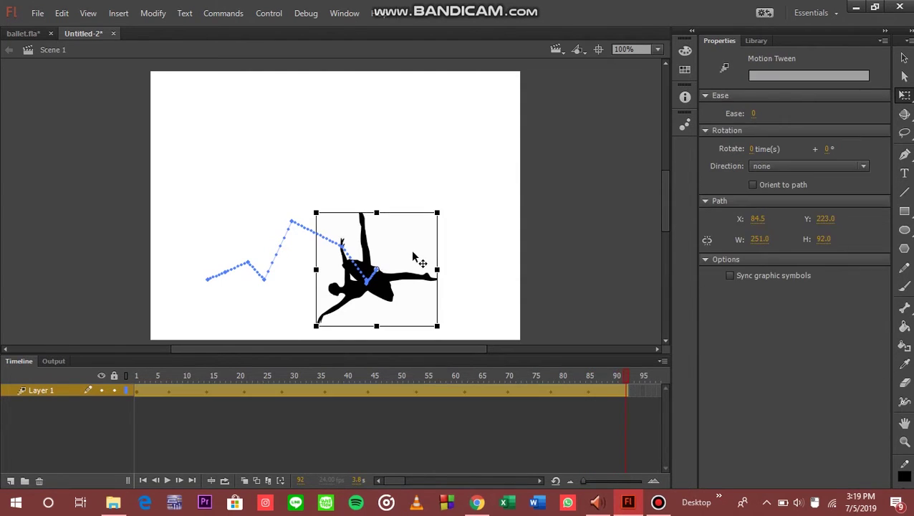
pyautogui.click(153, 14)
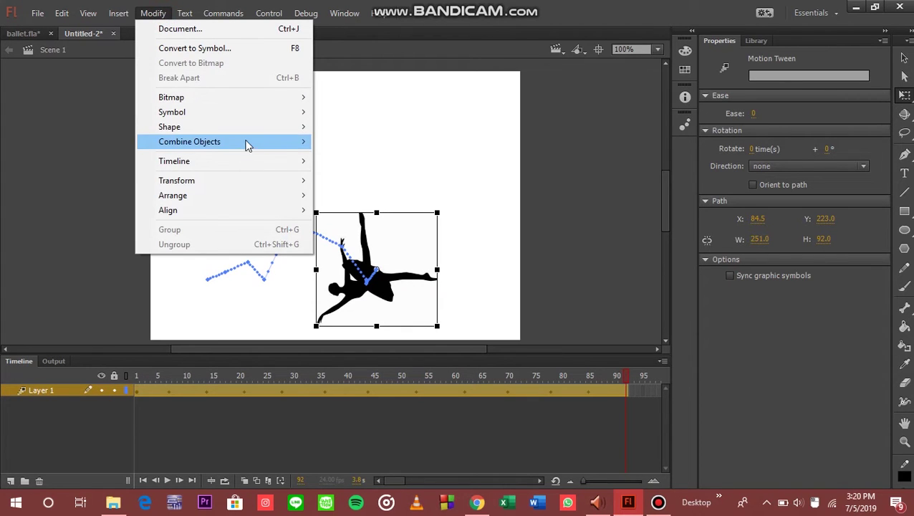
pyautogui.moveTo(292, 196)
pyautogui.moveTo(299, 181)
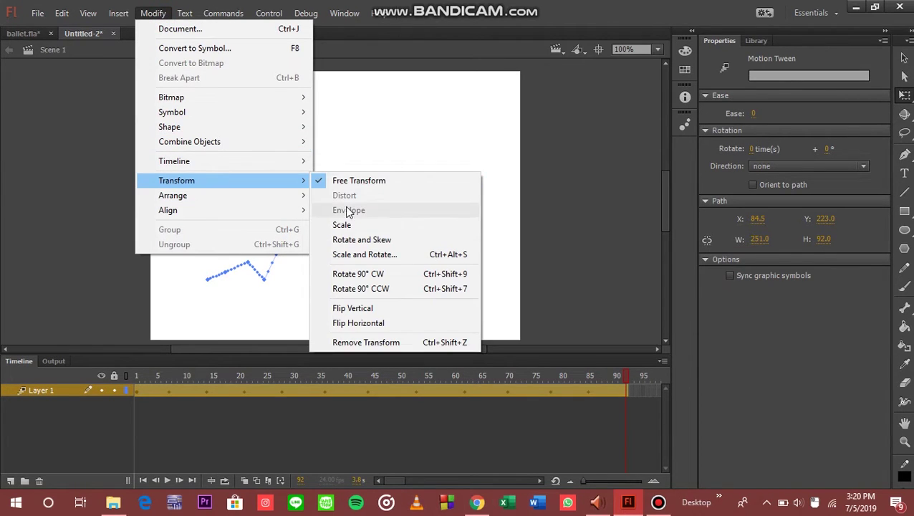
pyautogui.click(369, 275)
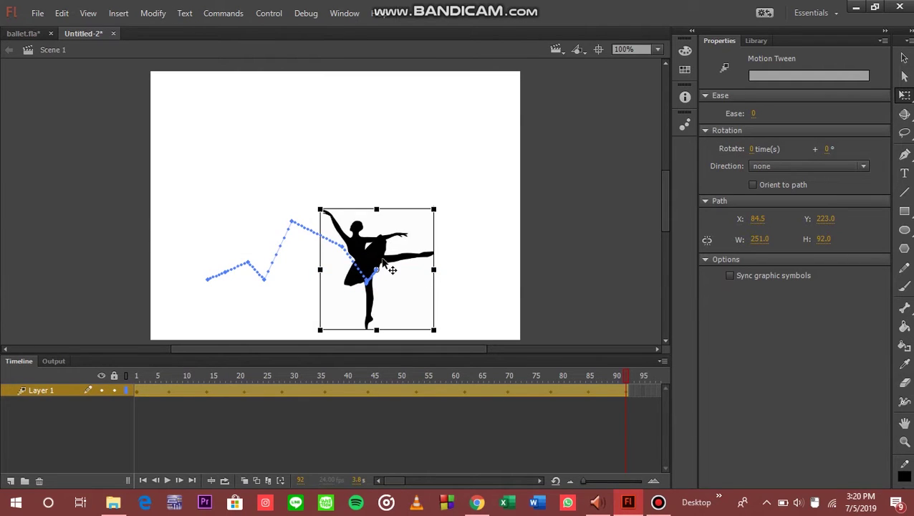
pyautogui.moveTo(390, 268); pyautogui.dragTo(428, 279)
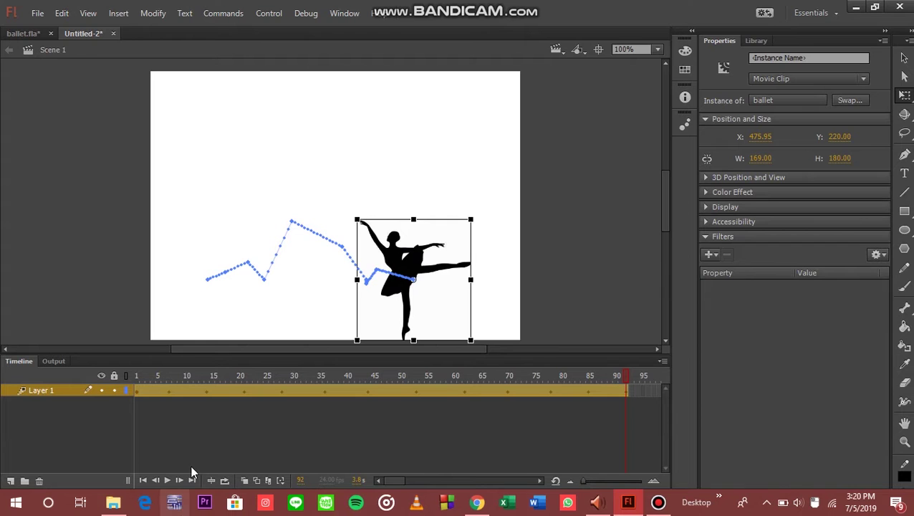
# Play the dancer animation in the timeline and scrub through its frames to check the motion.
pyautogui.click(166, 480)
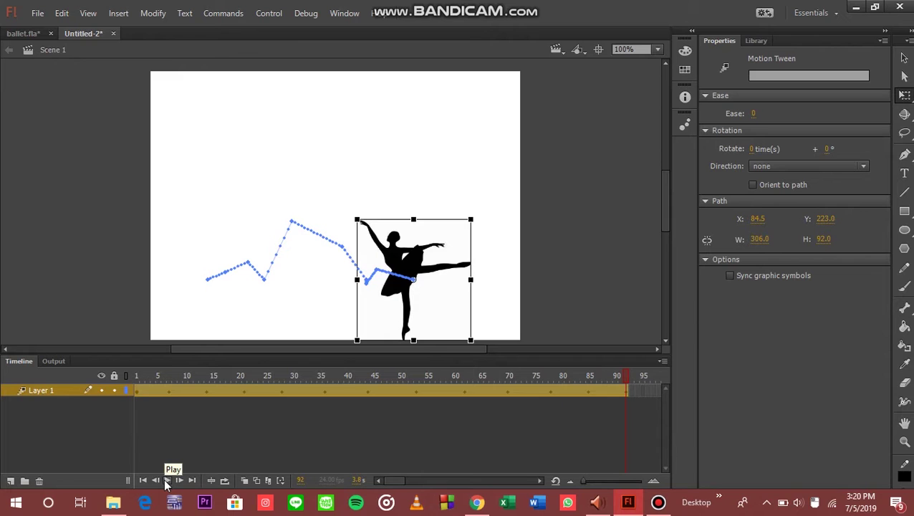
pyautogui.click(166, 480)
pyautogui.click(165, 479)
pyautogui.click(625, 379)
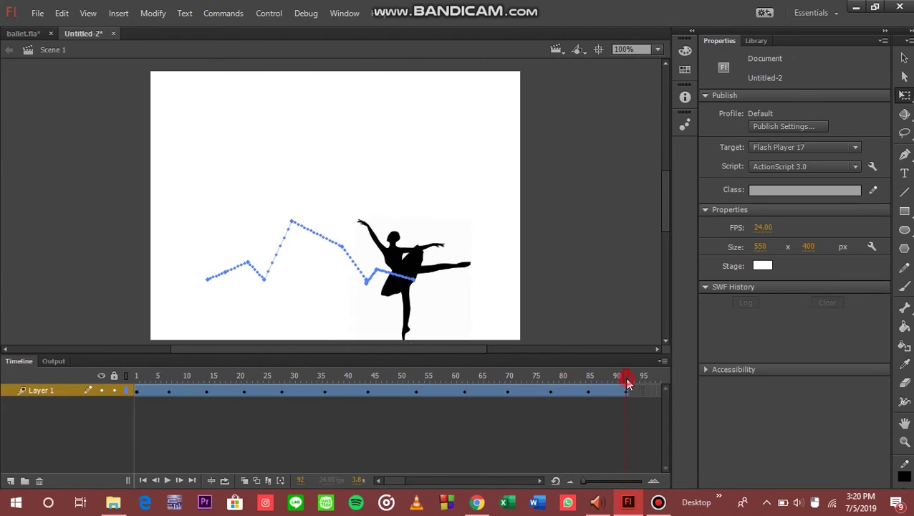
pyautogui.click(540, 168)
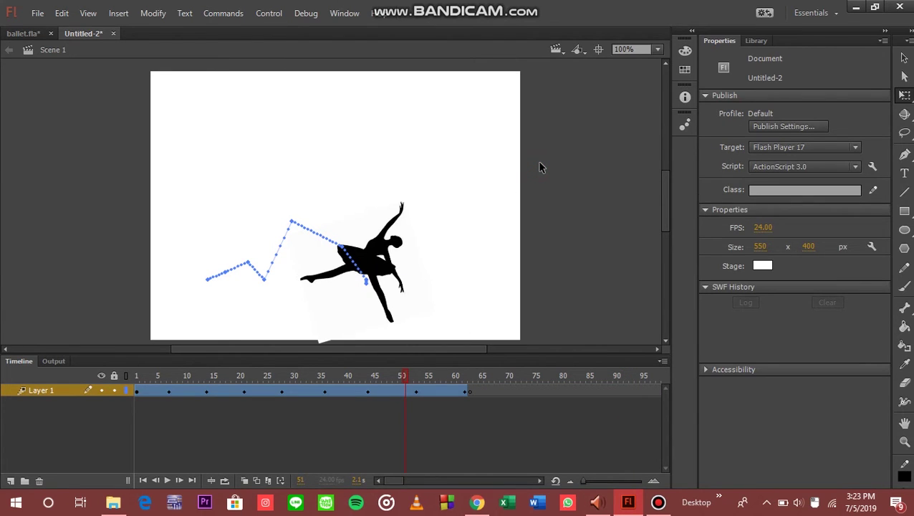
pyautogui.click(163, 477)
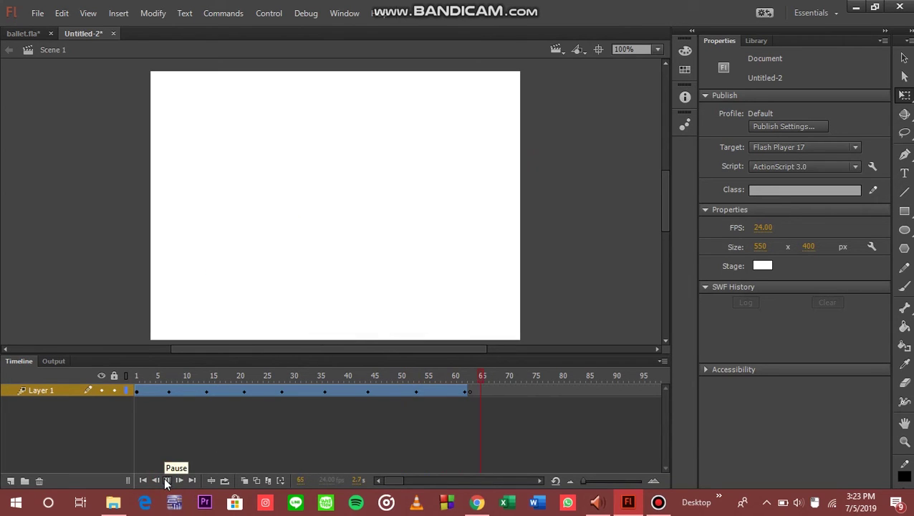
pyautogui.click(157, 477)
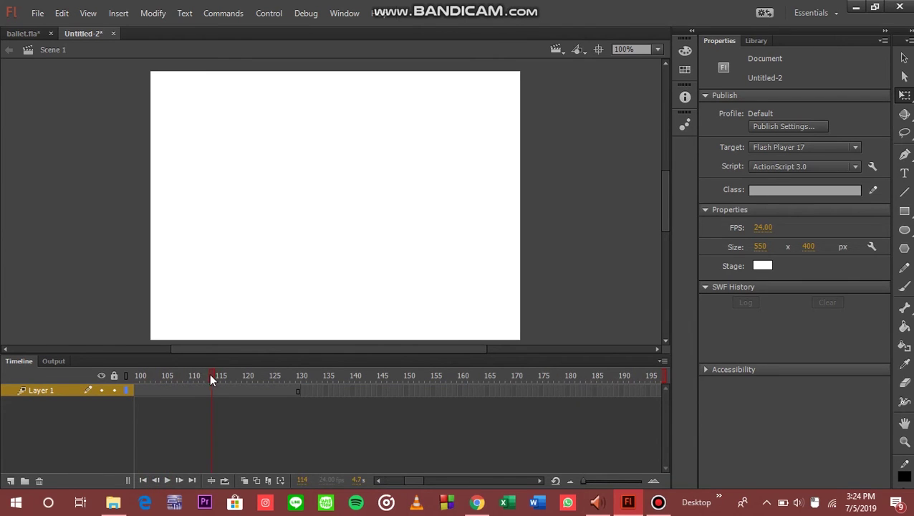
pyautogui.moveTo(211, 376); pyautogui.dragTo(134, 380)
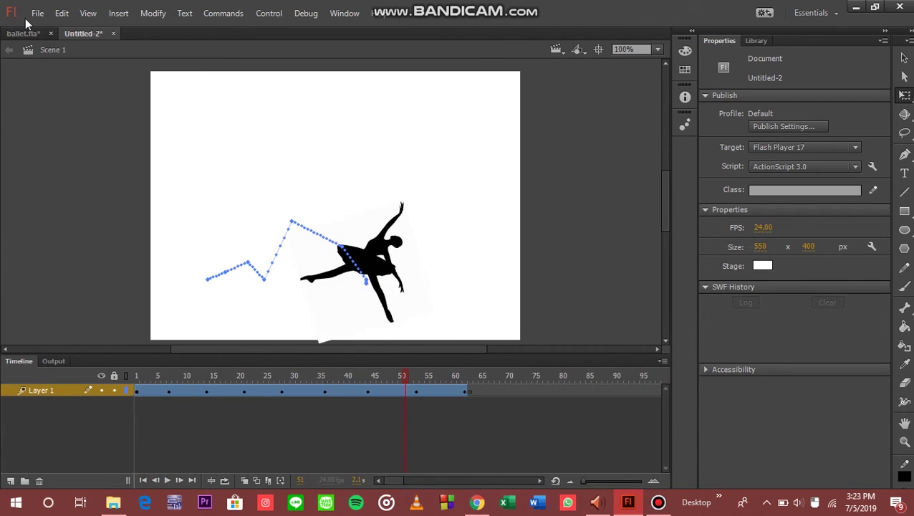
# Open the Save As dialog for the Untitled-2 document.
pyautogui.click(37, 14)
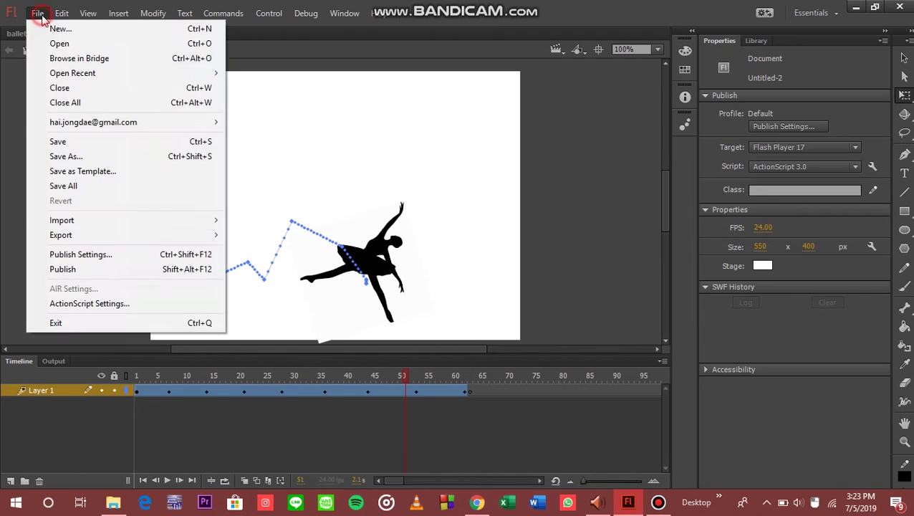
pyautogui.click(66, 155)
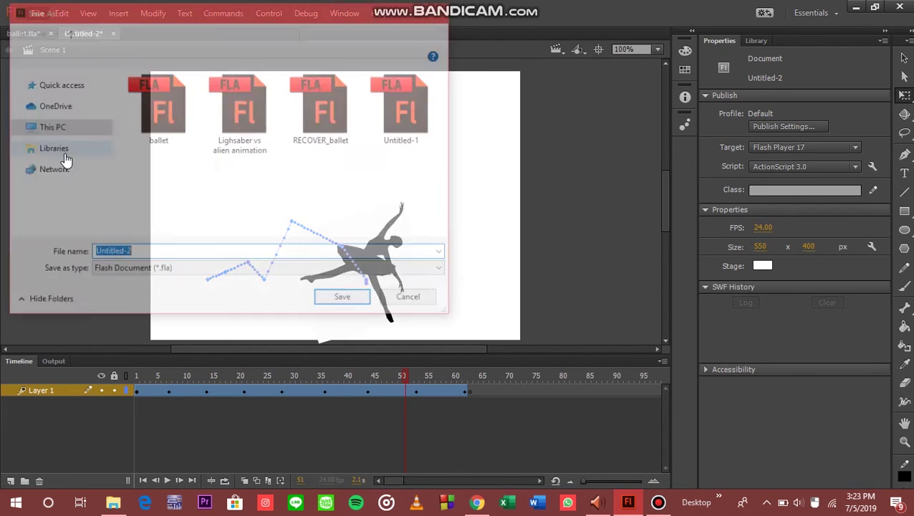